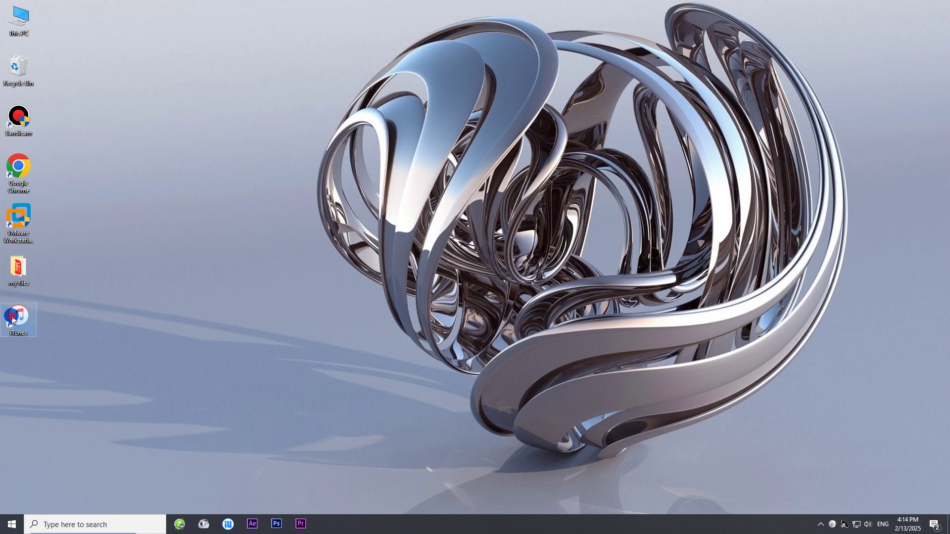
- Start the iPhone 12 software update in iTunes, accepting the licence, and check download progress
double_click(12, 320)
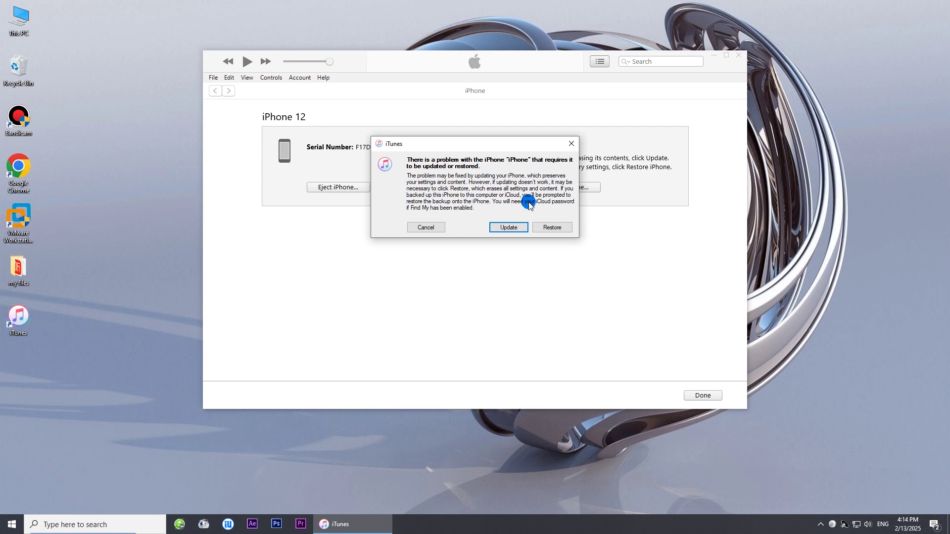
click(509, 228)
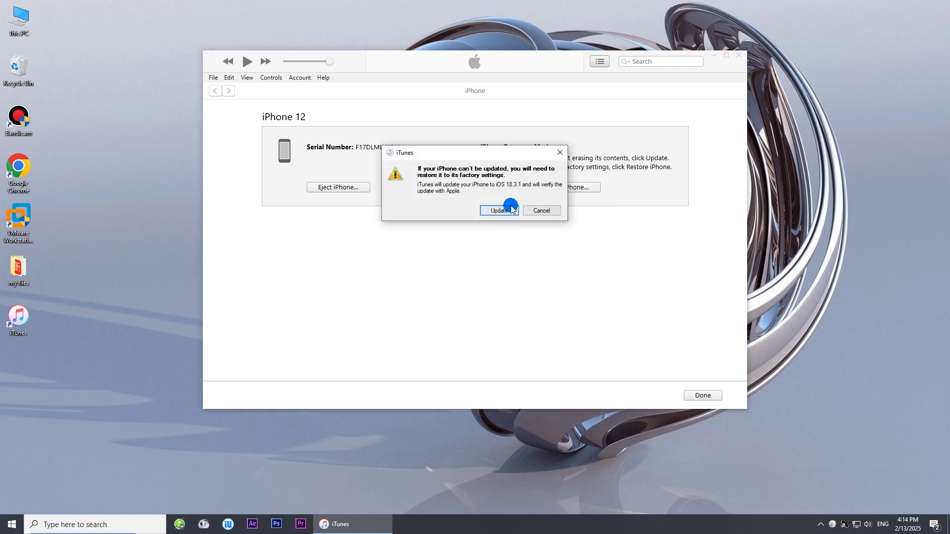
click(499, 213)
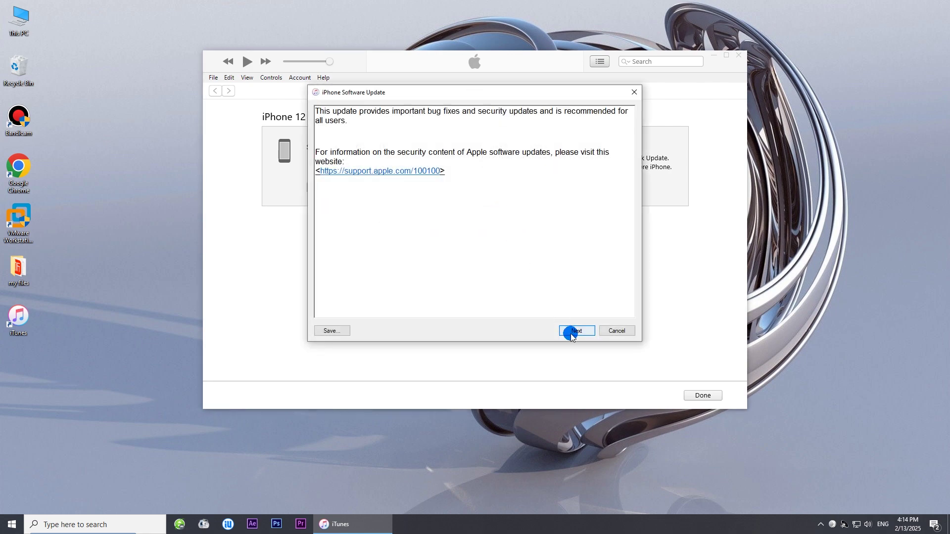
click(572, 334)
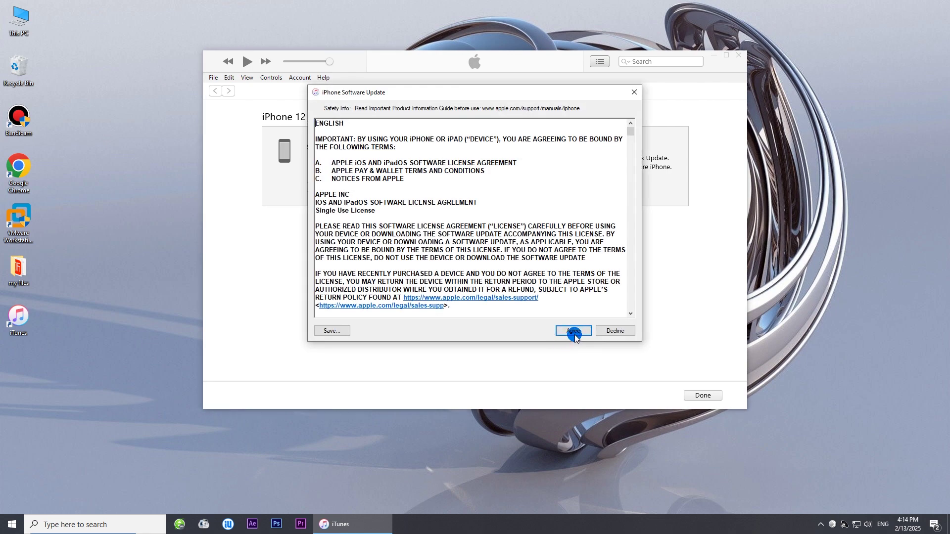
click(574, 333)
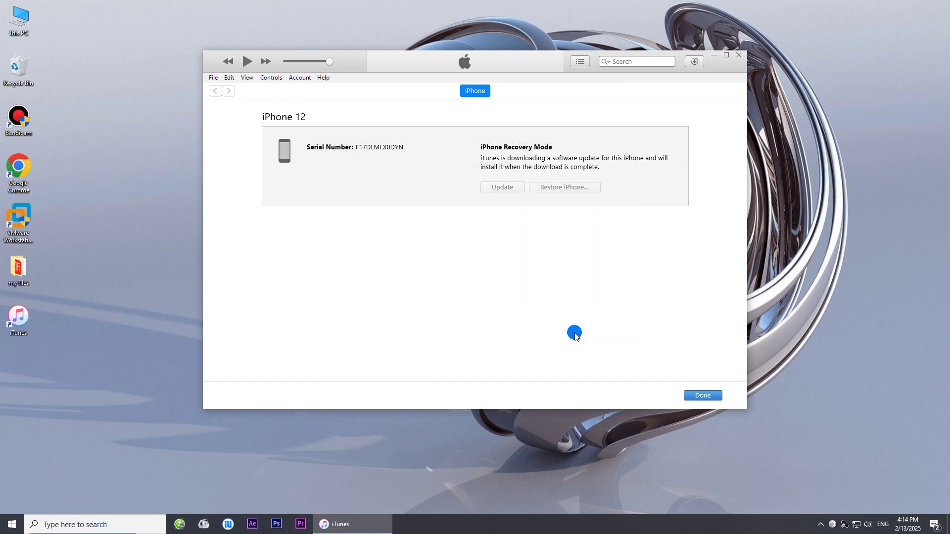
click(695, 61)
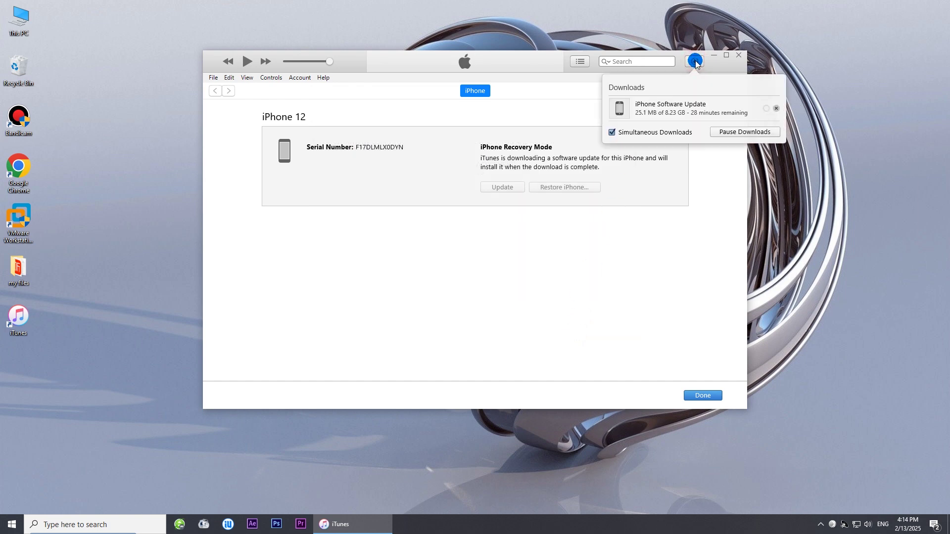
- Close the Downloads list and wait for the update-or-restore prompt to reappear
click(473, 112)
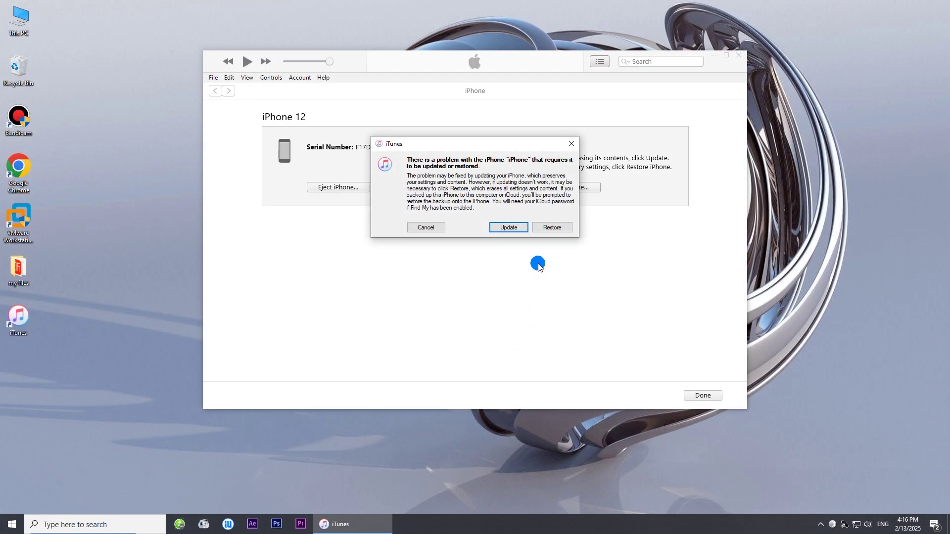
- Choose Restore to reset the iPhone to factory settings
click(554, 229)
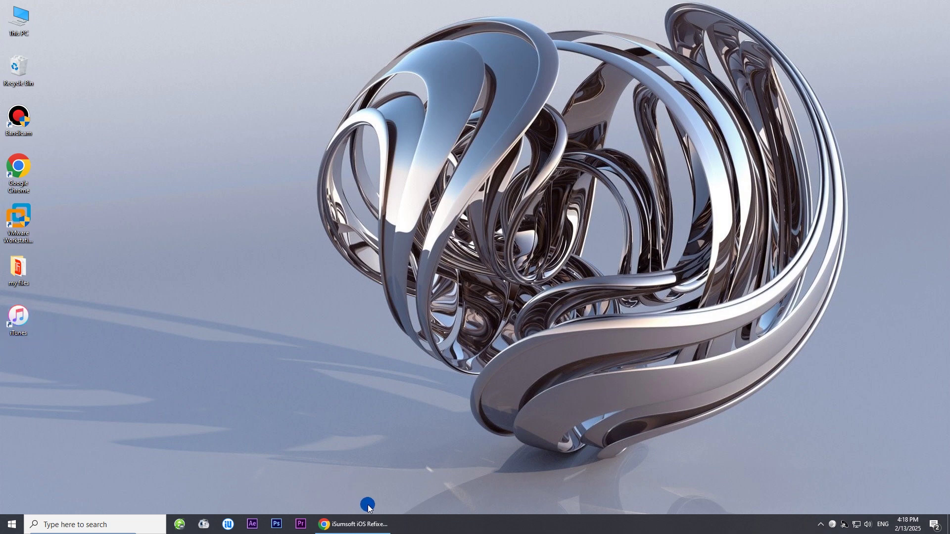
- Return to the iSumsoft iOS Refixer web page in Chrome and select its address
click(369, 522)
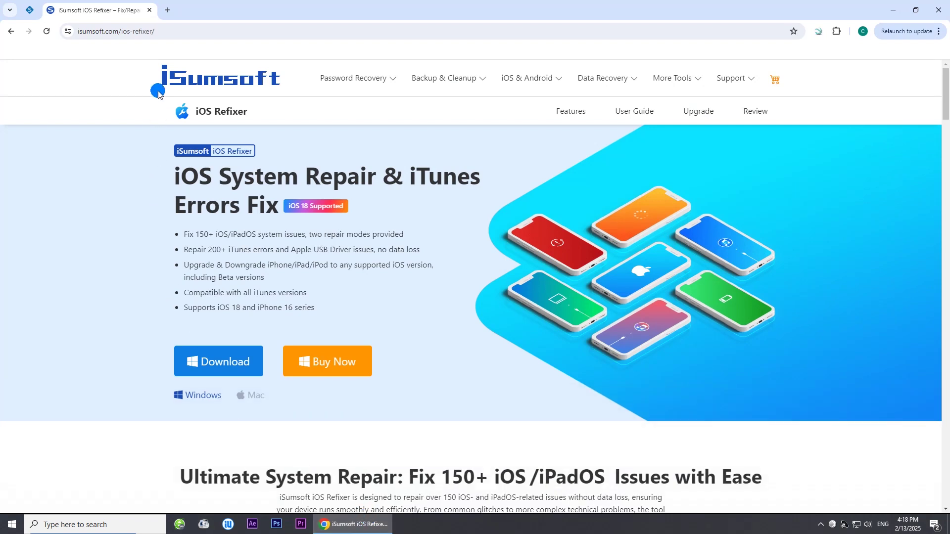
click(168, 32)
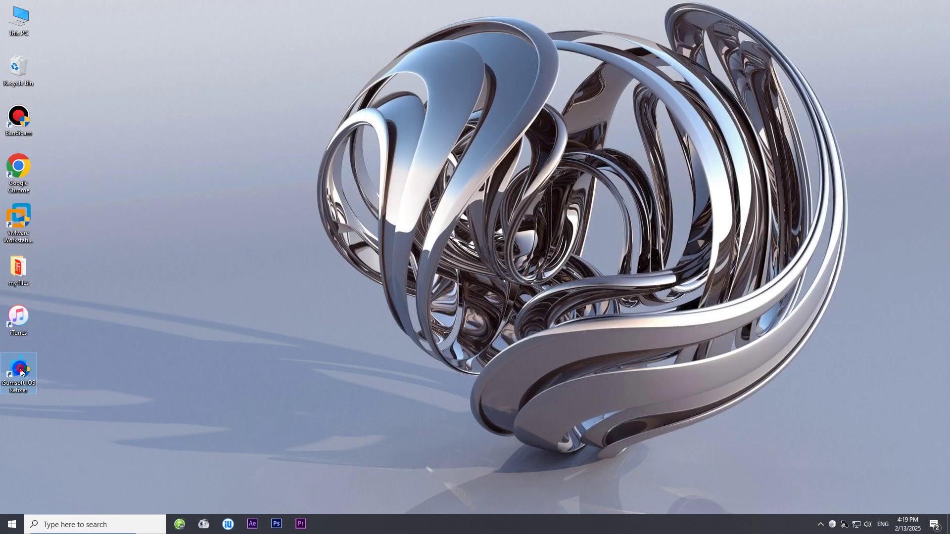
- Launch iOS Refixer and start a Standard Mode System Repair to detect the iPhone 12
double_click(18, 372)
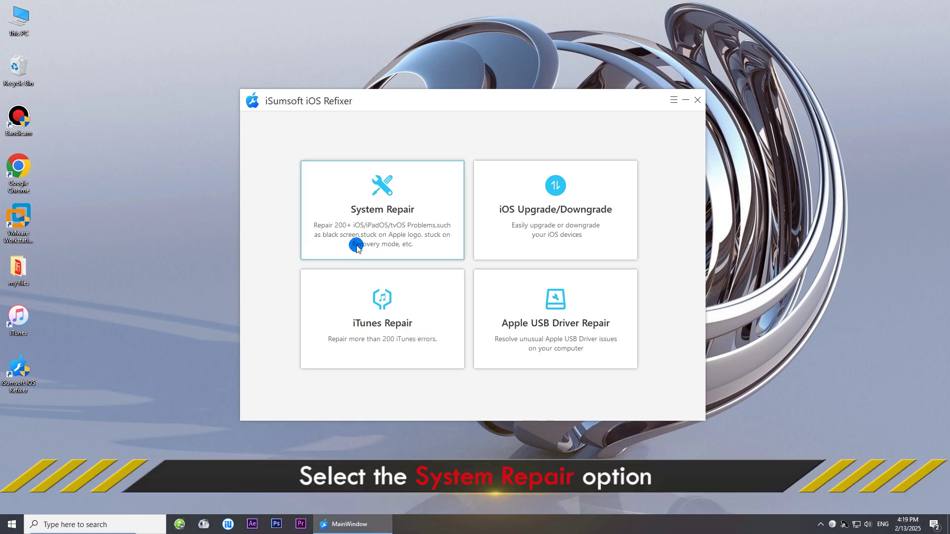
click(381, 212)
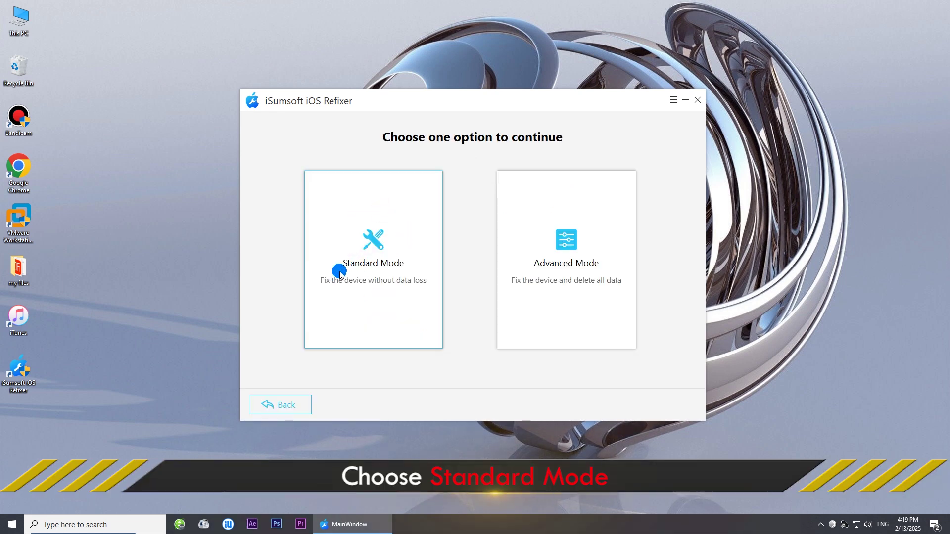
click(374, 268)
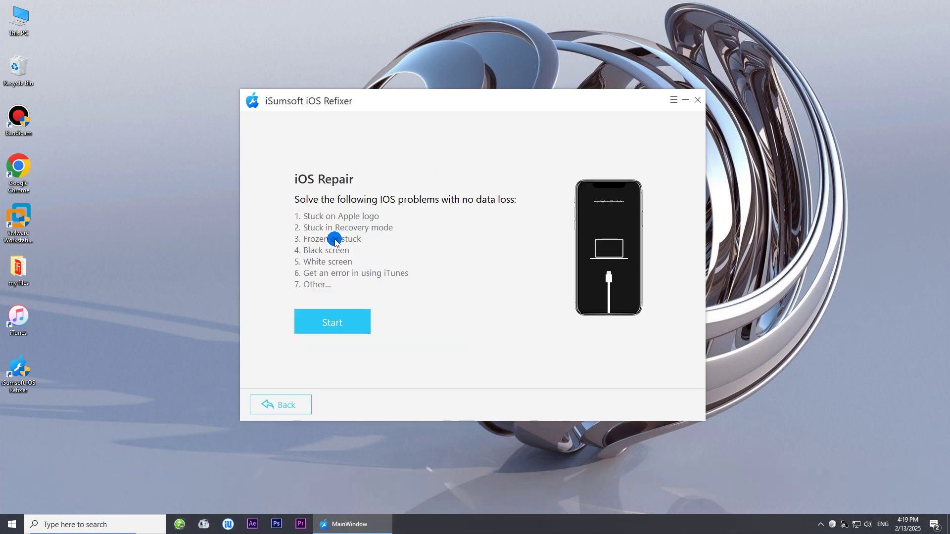
click(336, 327)
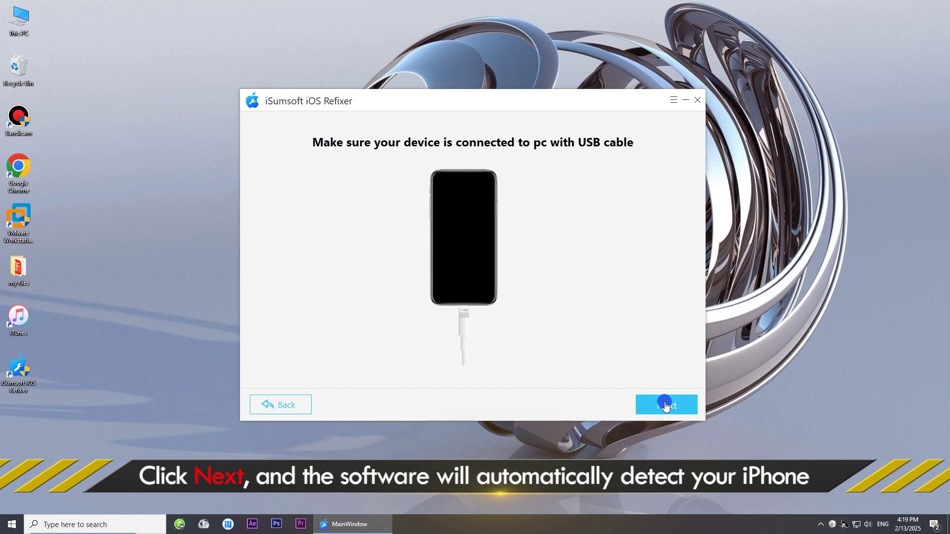
click(666, 406)
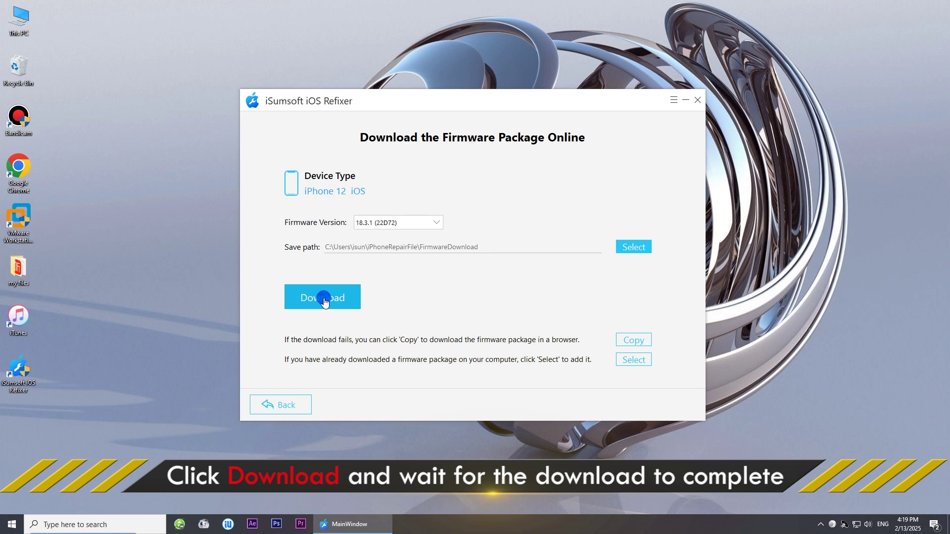
- Download and verify the iOS 18.3.1 (22D72) firmware package
click(324, 300)
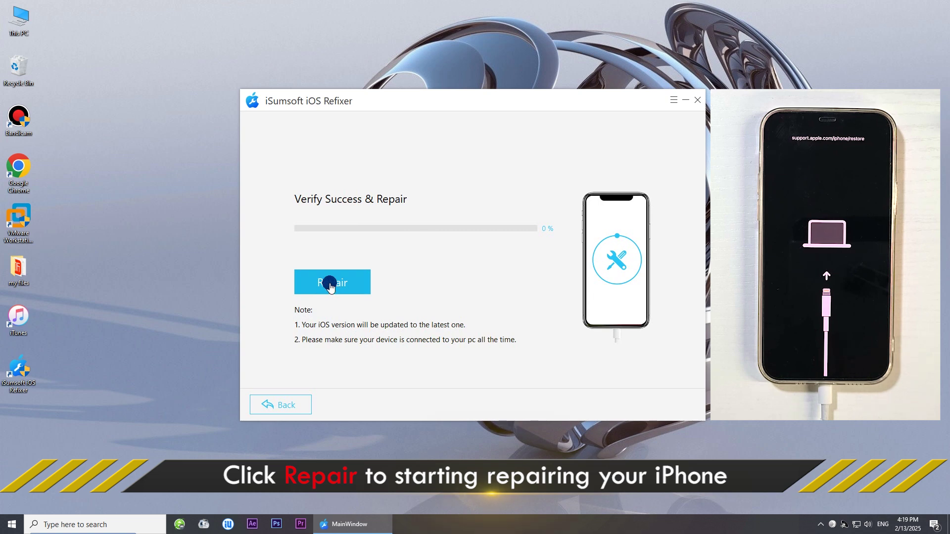
- Start the iPhone repair with the verified firmware and let it run
click(330, 285)
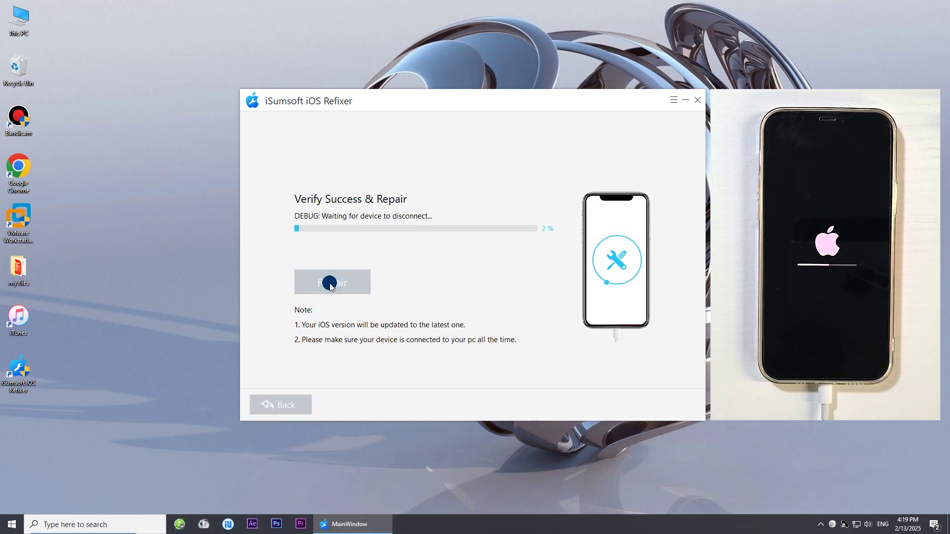